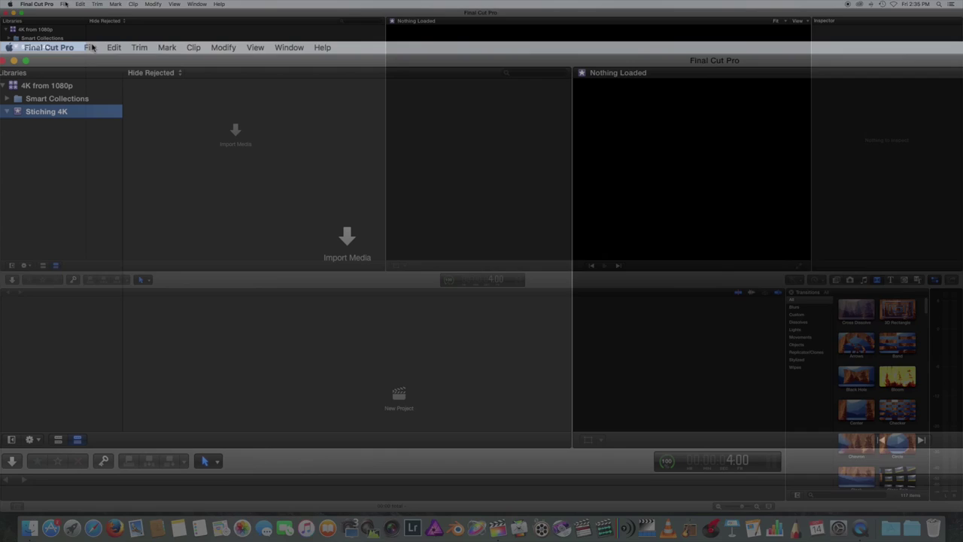
Open the File menu for the 4K from 1080p library with its empty Stiching 4K event.
{"action": "left_click", "coordinate": [64, 4]}
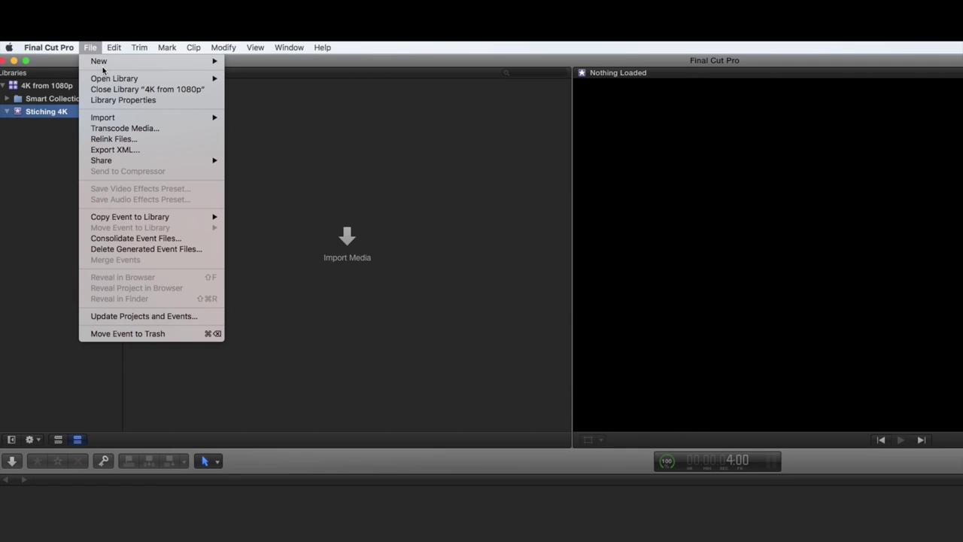
Create a new project named '4K Stiched' with 4K format, 3840x2160 resolution, 23.98p rate.
{"action": "mouse_move", "coordinate": [77, 15]}
{"action": "left_click", "coordinate": [425, 37]}
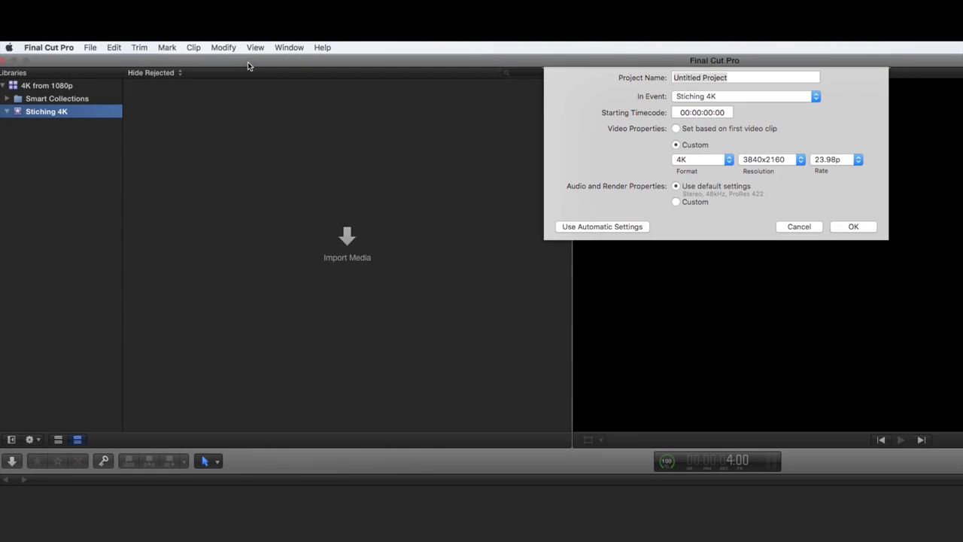
{"action": "type", "text": "4K St"}
{"action": "type", "text": "i"}
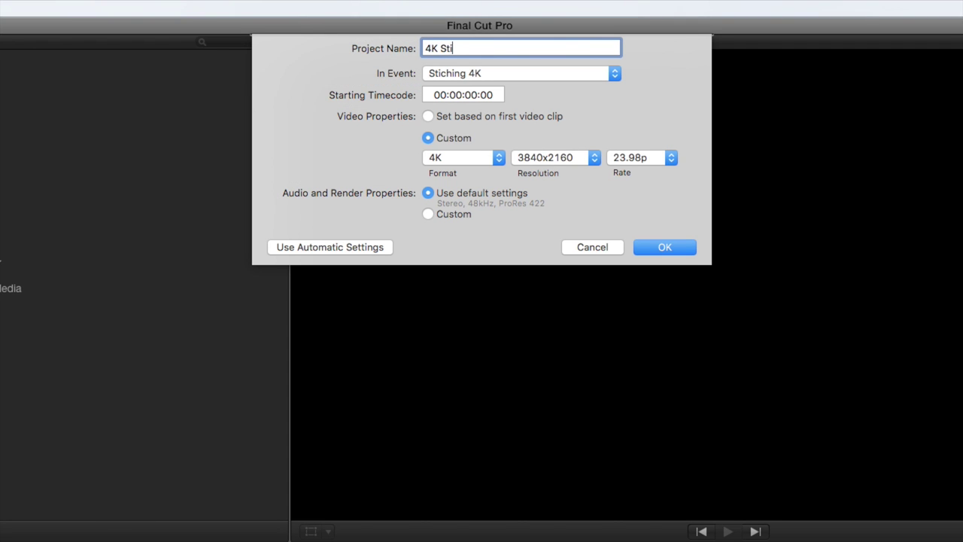
{"action": "type", "text": "ched"}
{"action": "left_click", "coordinate": [499, 158]}
{"action": "left_click", "coordinate": [472, 157]}
{"action": "left_click", "coordinate": [593, 158]}
{"action": "left_click", "coordinate": [556, 160]}
{"action": "left_click", "coordinate": [660, 158]}
{"action": "left_click", "coordinate": [629, 156]}
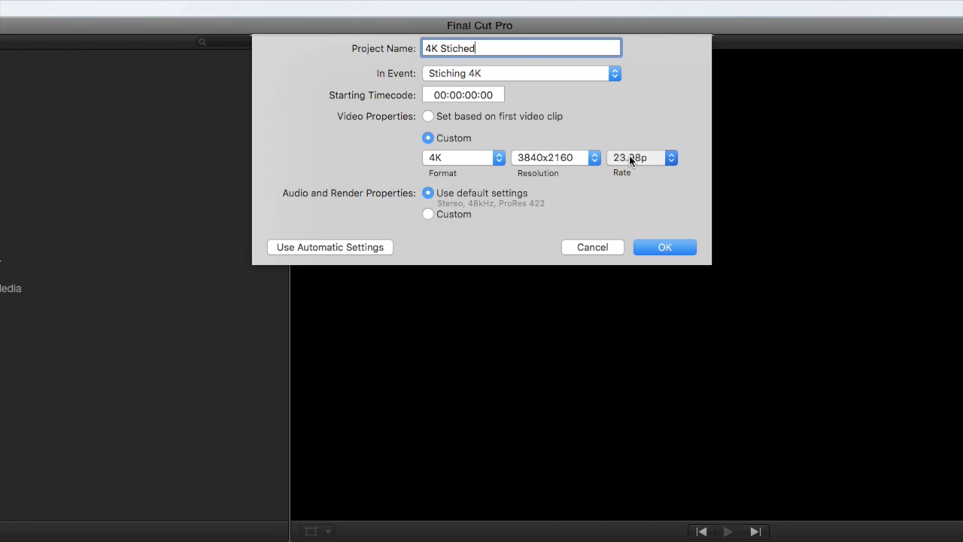
{"action": "left_click", "coordinate": [664, 247]}
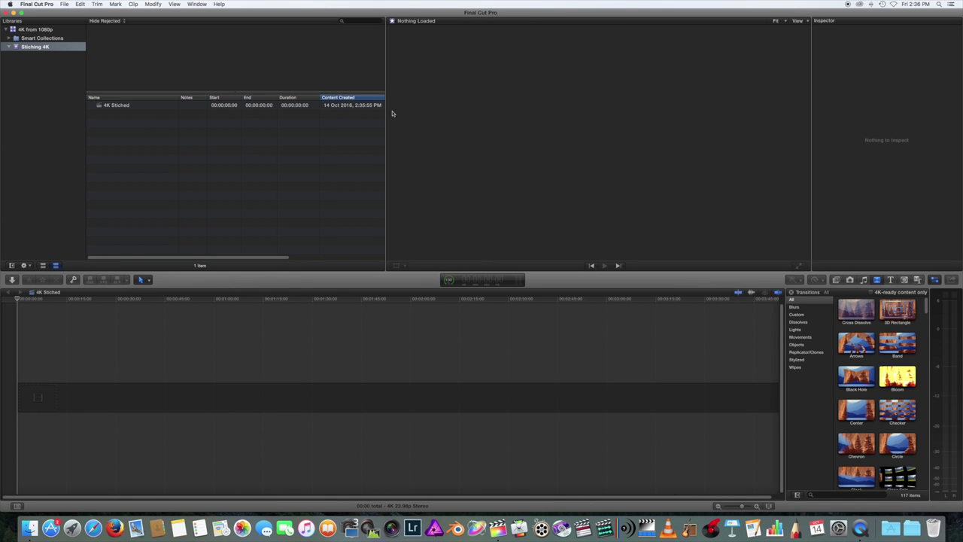
Import the four quadrant .mov files from Finder into the Stiching 4K event.
{"action": "left_click", "coordinate": [28, 528]}
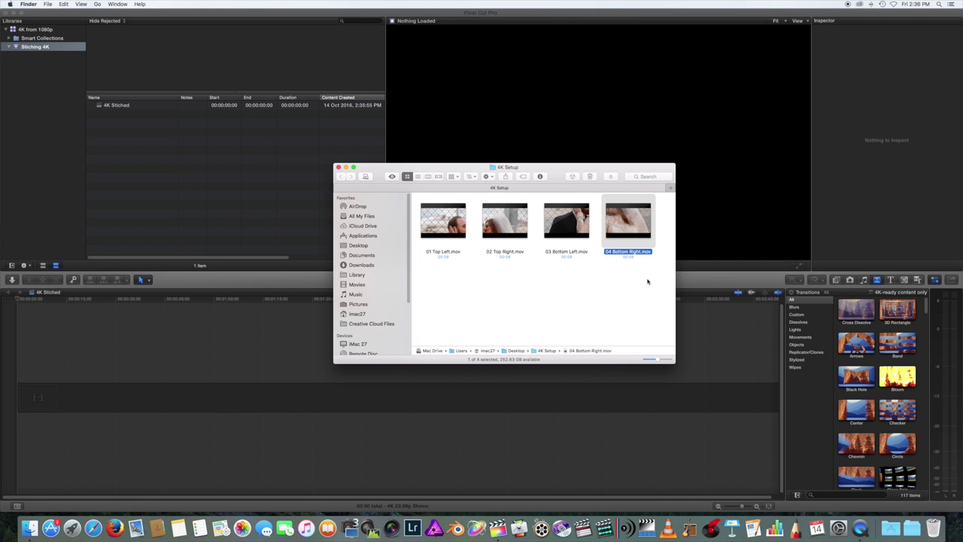
{"action": "left_click_drag", "start_coordinate": [647, 280], "coordinate": [21, 47]}
{"action": "left_click", "coordinate": [106, 134]}
Stack the quadrant clips on the timeline, 01 Top Left lowest, then select all four.
{"action": "left_click", "coordinate": [105, 133]}
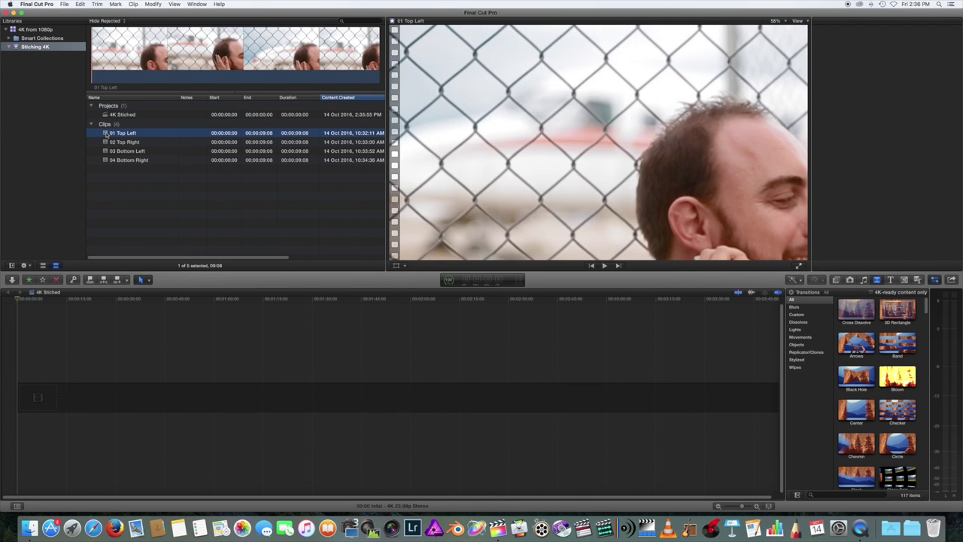
{"action": "left_click_drag", "start_coordinate": [105, 133], "coordinate": [33, 398]}
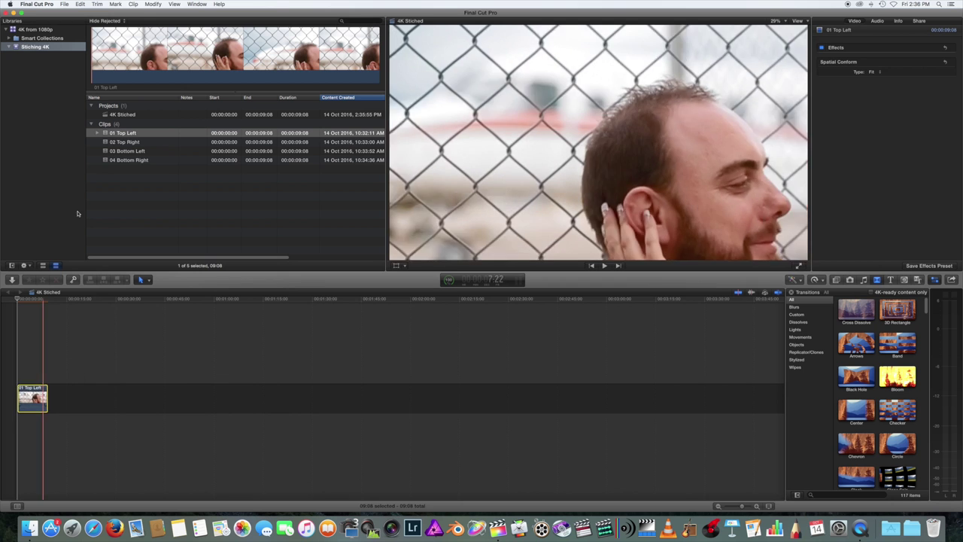
{"action": "left_click_drag", "start_coordinate": [109, 142], "coordinate": [33, 331]}
{"action": "left_click_drag", "start_coordinate": [109, 160], "coordinate": [60, 334]}
{"action": "left_click_drag", "start_coordinate": [95, 299], "coordinate": [15, 470]}
{"action": "scroll", "coordinate": [892, 195], "scroll_direction": "down", "scroll_amount": 5}
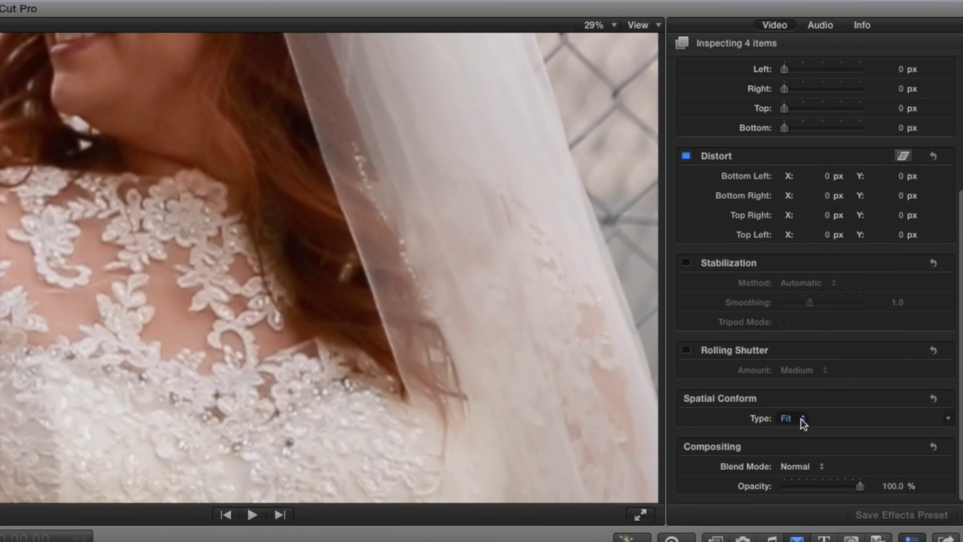
Set Spatial Conform Type to None for all four clips, then select 01 Top Left alone.
{"action": "left_click", "coordinate": [801, 419]}
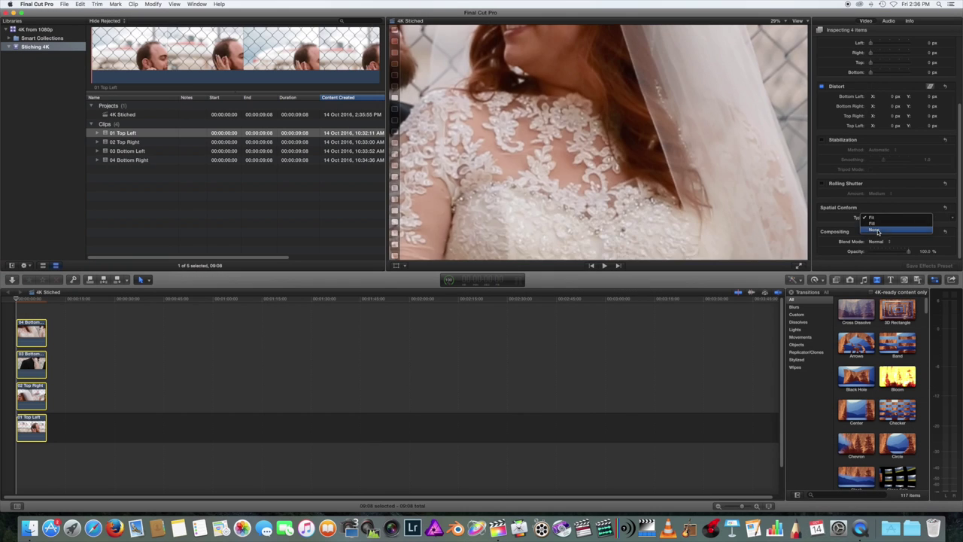
{"action": "left_click", "coordinate": [878, 230]}
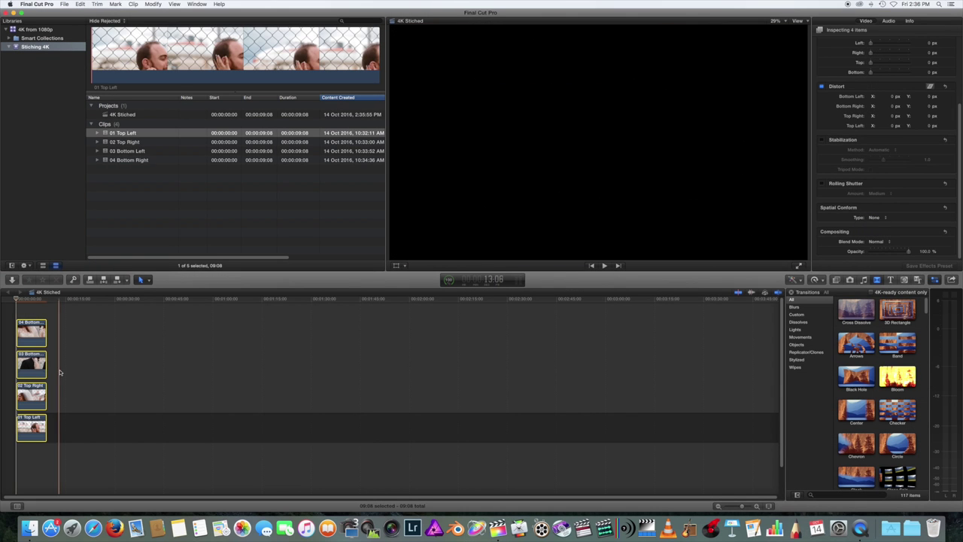
{"action": "left_click", "coordinate": [30, 429]}
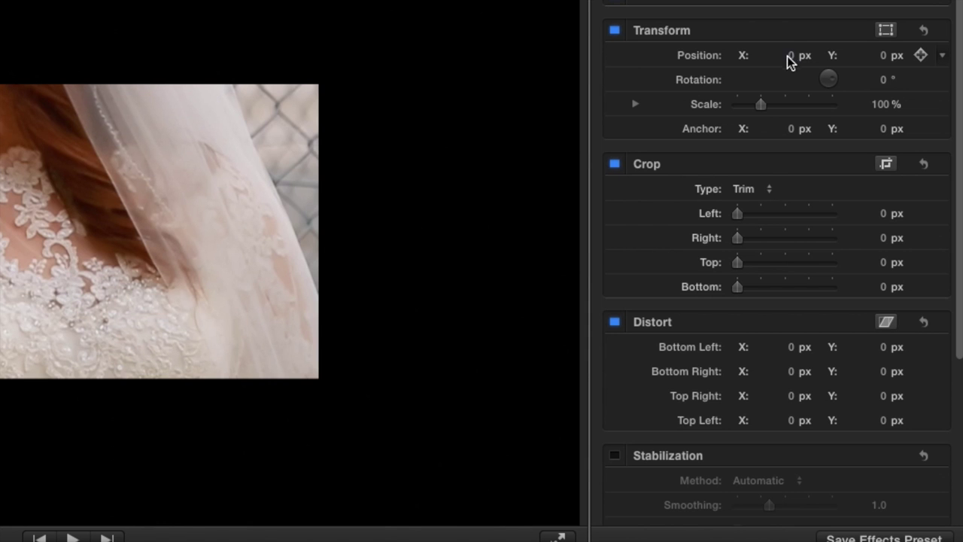
Position 01 Top Left at X -960, Y 540.
{"action": "left_click", "coordinate": [790, 56]}
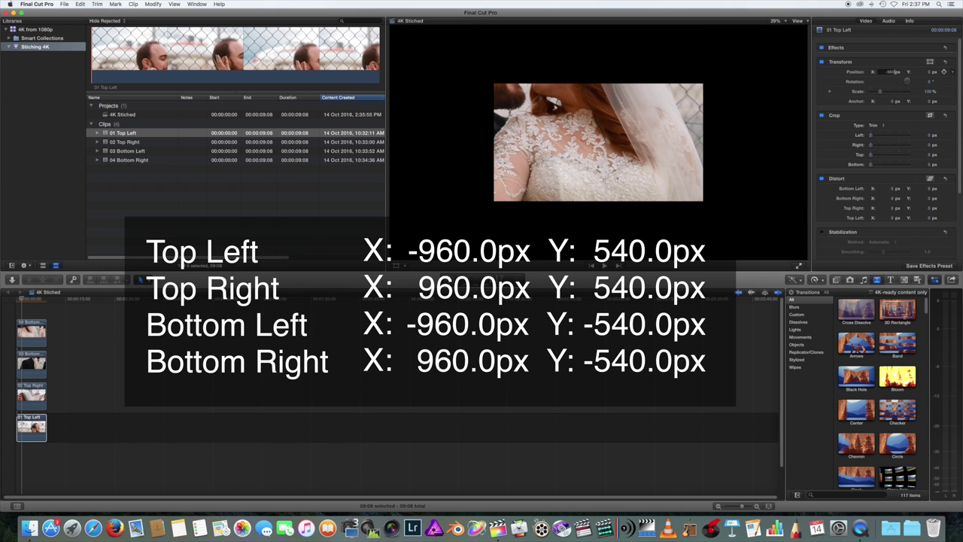
{"action": "type", "text": "-960"}
{"action": "key", "text": "Return"}
{"action": "left_click", "coordinate": [930, 72]}
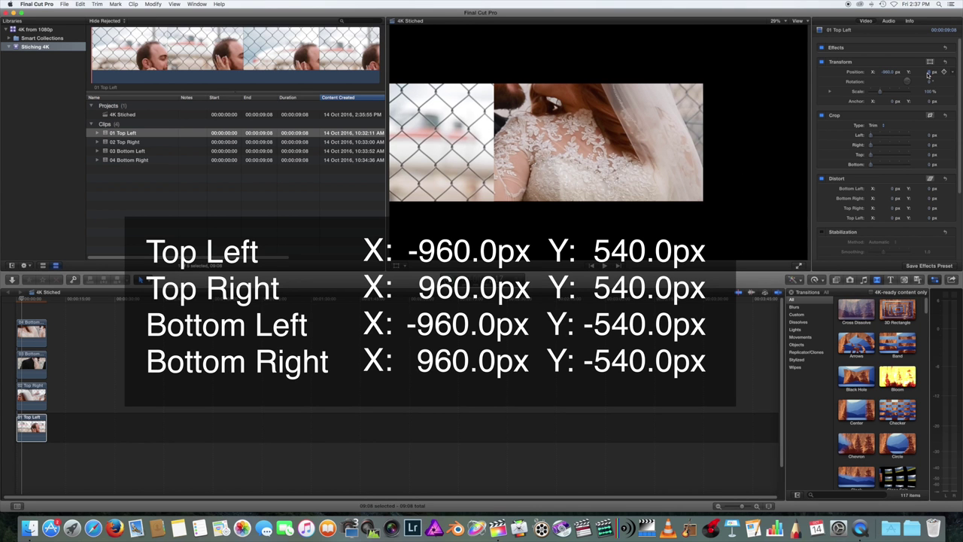
{"action": "type", "text": "540"}
{"action": "key", "text": "Return"}
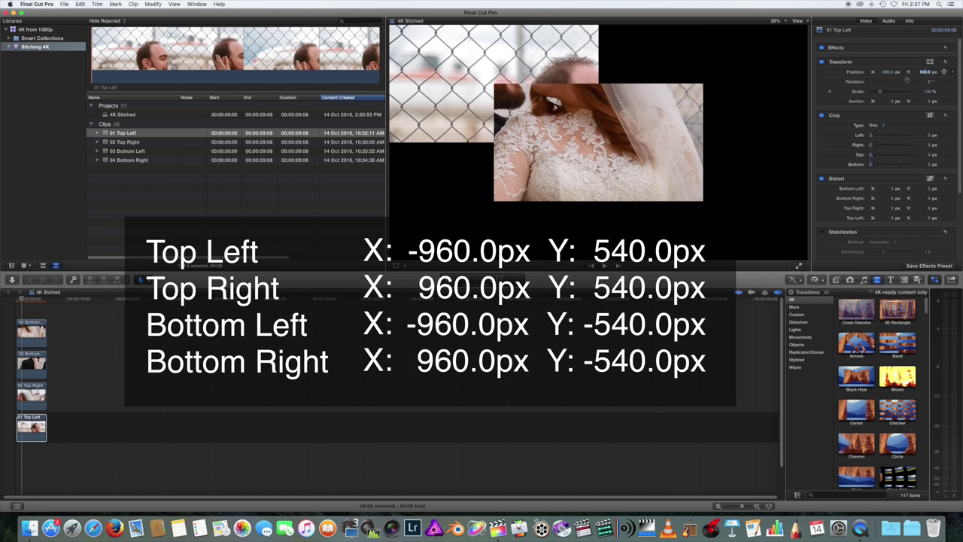
Position 02 Top Right at X 960, Y 540.
{"action": "key", "text": "super+Up"}
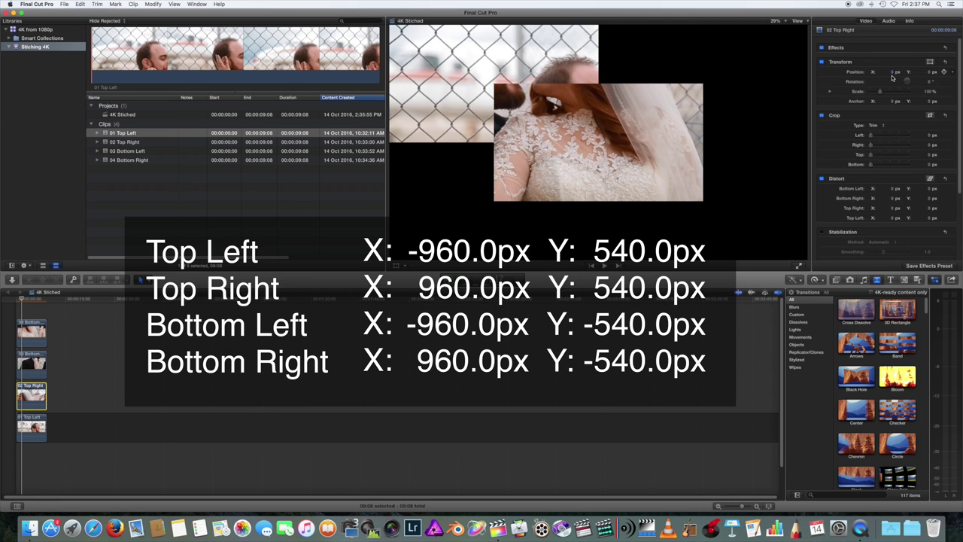
{"action": "left_click", "coordinate": [893, 73]}
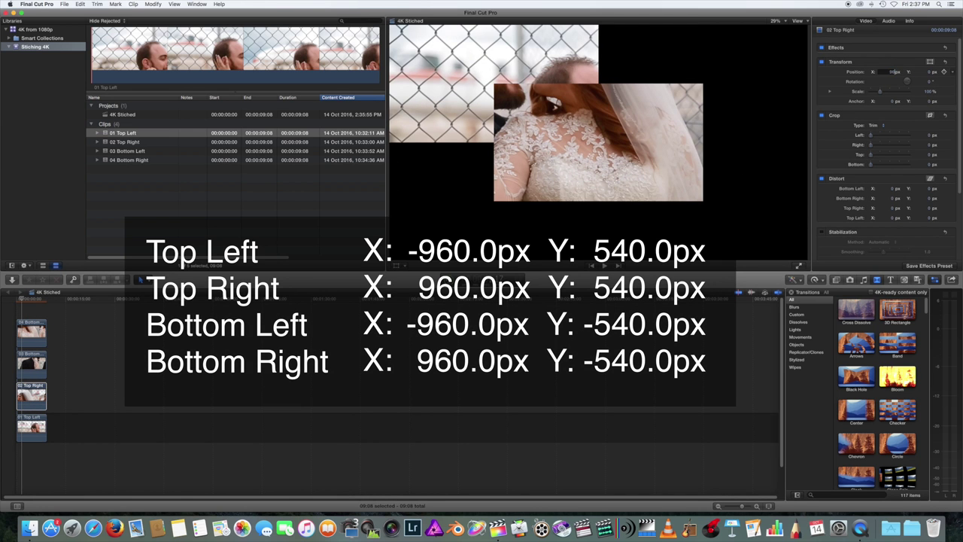
{"action": "type", "text": "960"}
{"action": "key", "text": "Return"}
{"action": "left_click", "coordinate": [930, 72]}
{"action": "type", "text": "540"}
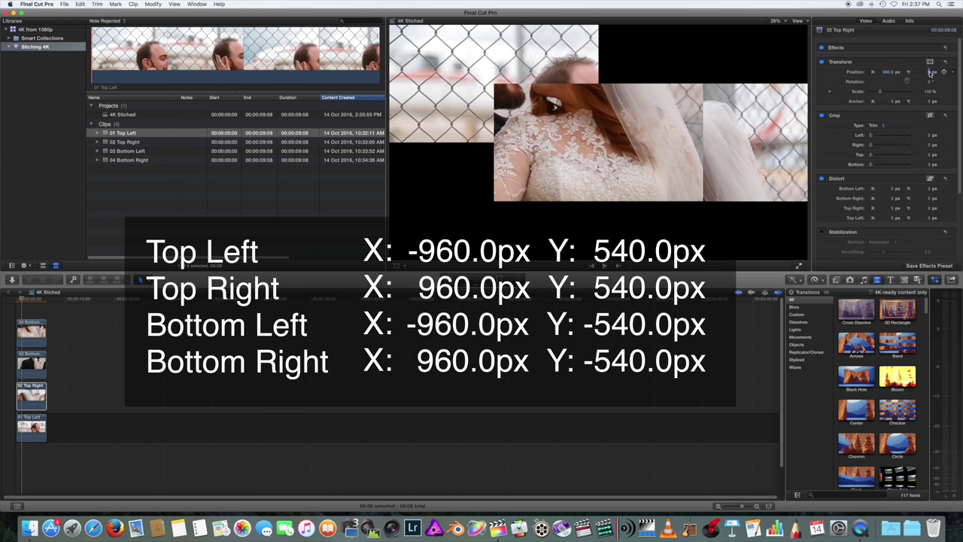
{"action": "key", "text": "Return"}
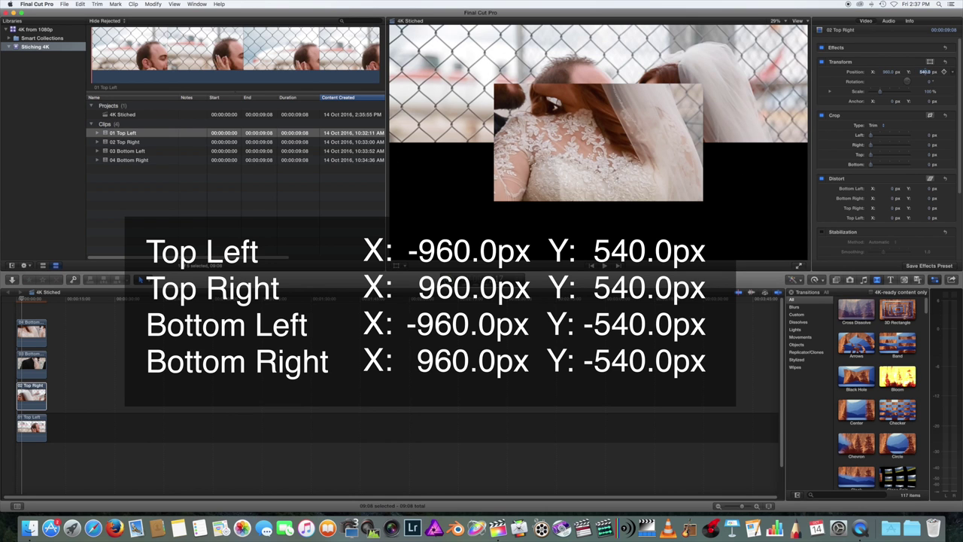
Position 03 Bottom Left at X -960, Y -540.
{"action": "left_click", "coordinate": [32, 364]}
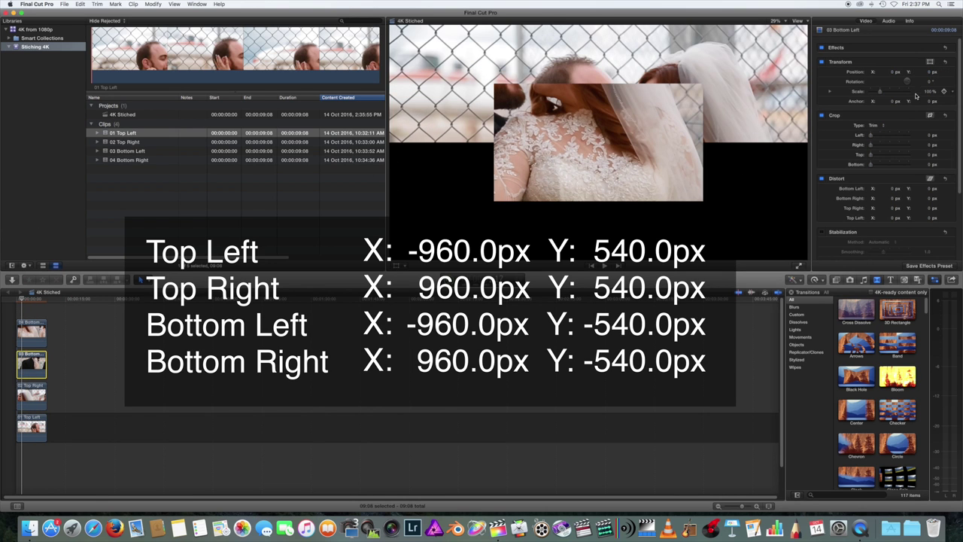
{"action": "left_click", "coordinate": [891, 72]}
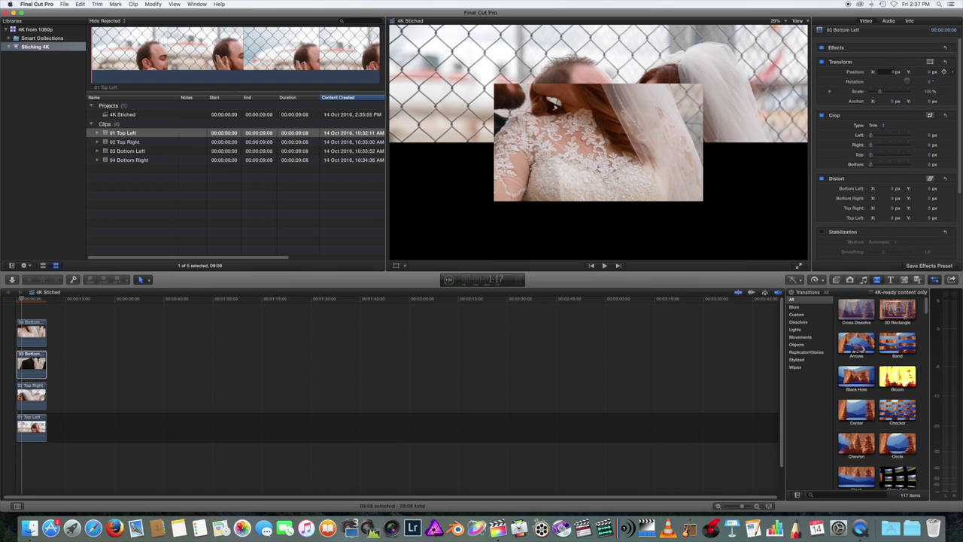
{"action": "key", "text": "Return"}
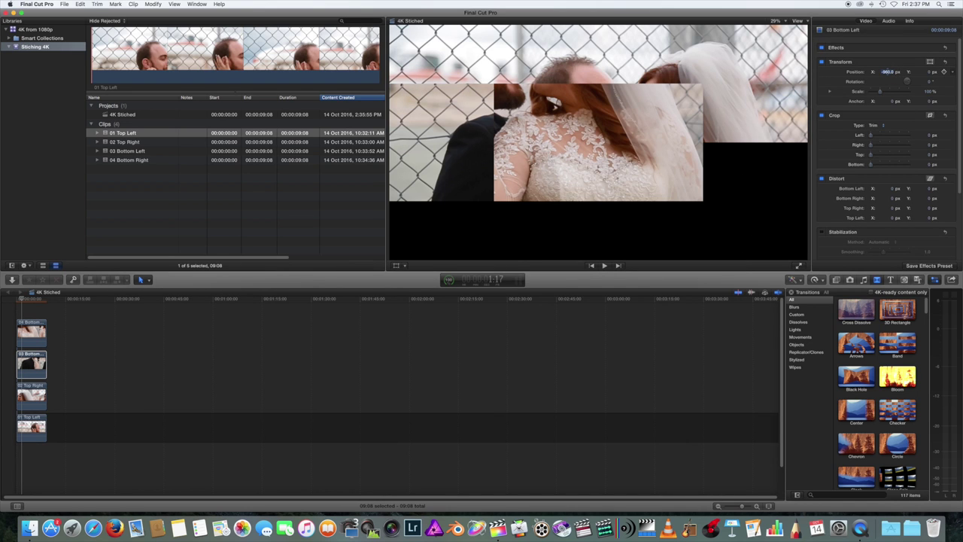
{"action": "left_click", "coordinate": [930, 72]}
{"action": "type", "text": "-540"}
{"action": "key", "text": "Return"}
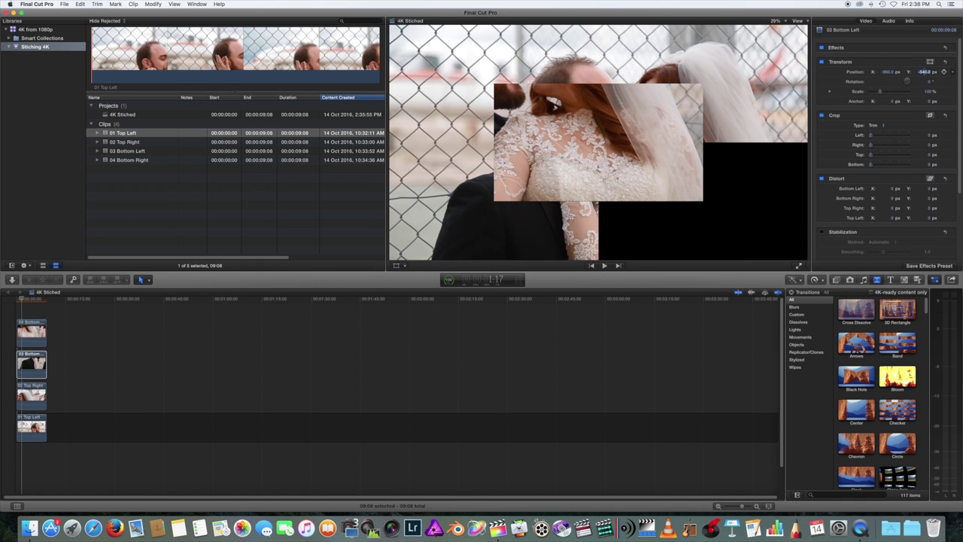
Position 04 Bottom Right at X 960, Y -540 and return the playhead to the start.
{"action": "key", "text": "super+Up"}
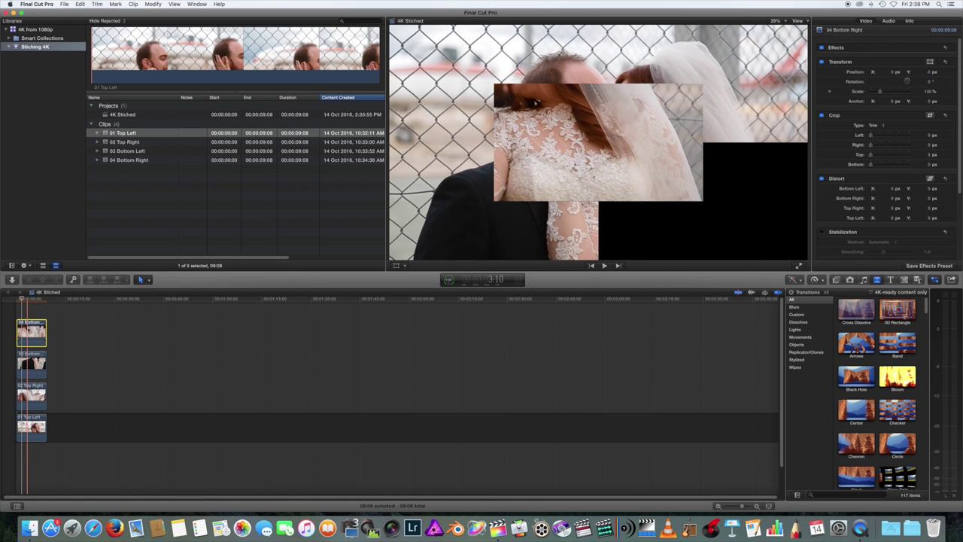
{"action": "left_click", "coordinate": [893, 71]}
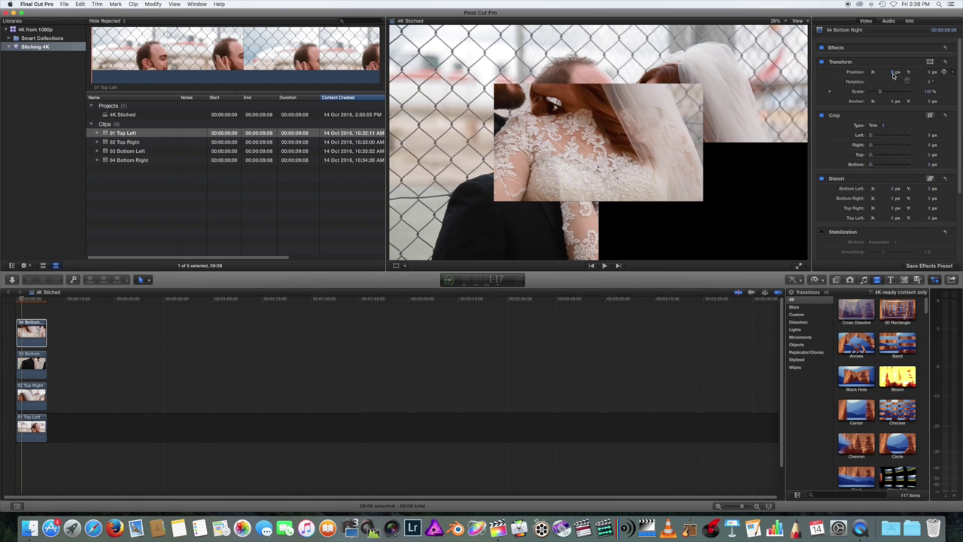
{"action": "type", "text": "960"}
{"action": "key", "text": "Return"}
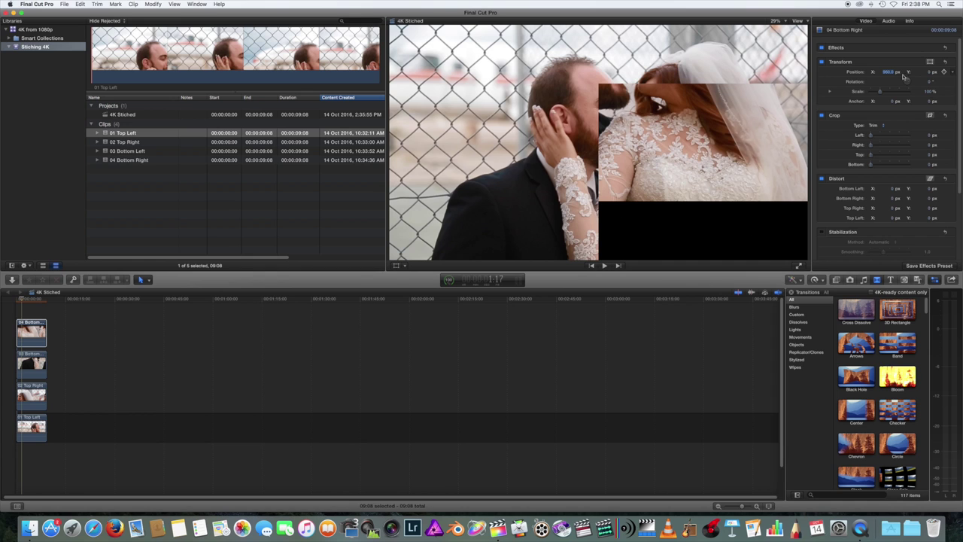
{"action": "left_click", "coordinate": [928, 72]}
{"action": "type", "text": "-540"}
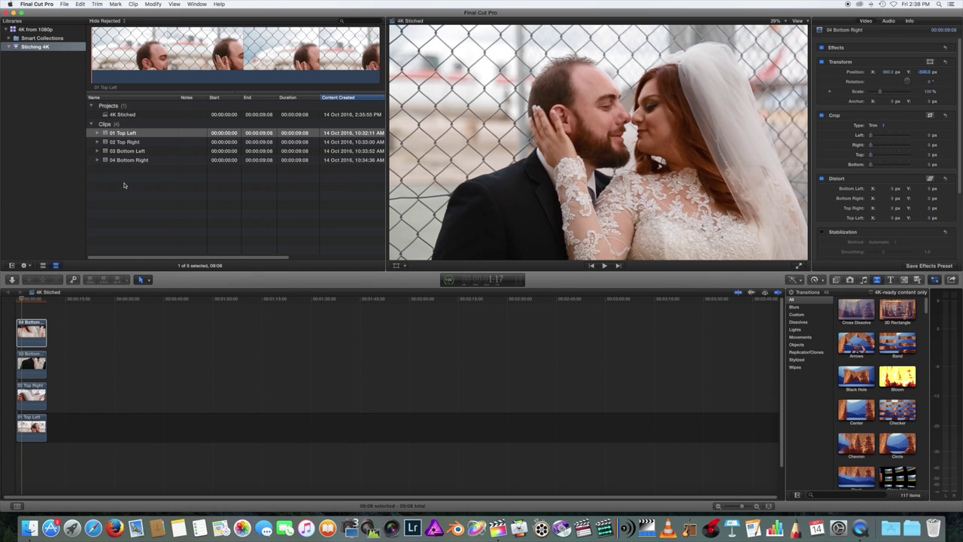
{"action": "left_click", "coordinate": [19, 330]}
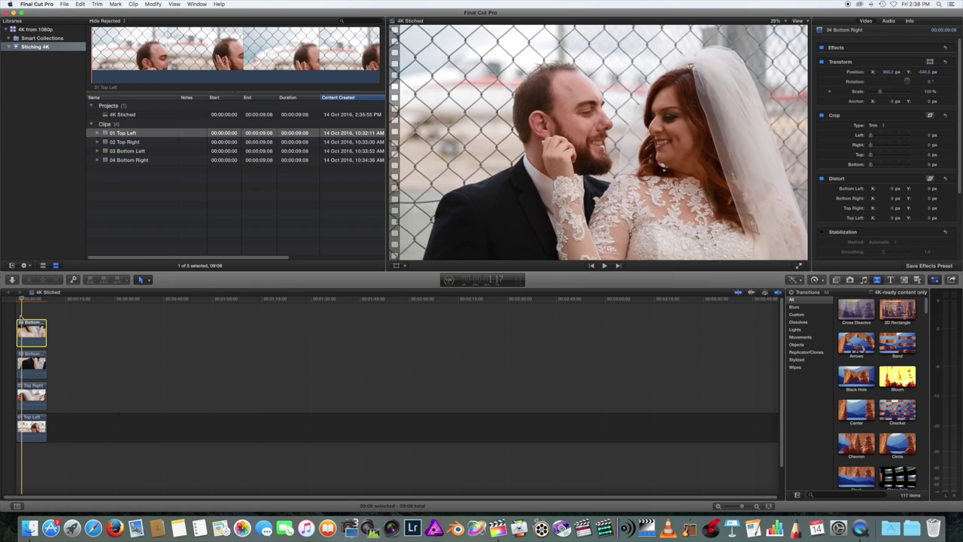
{"action": "left_click", "coordinate": [14, 317]}
Play the stitched 4K timeline from the start, then bring up the Share destinations list.
{"action": "key", "text": "space"}
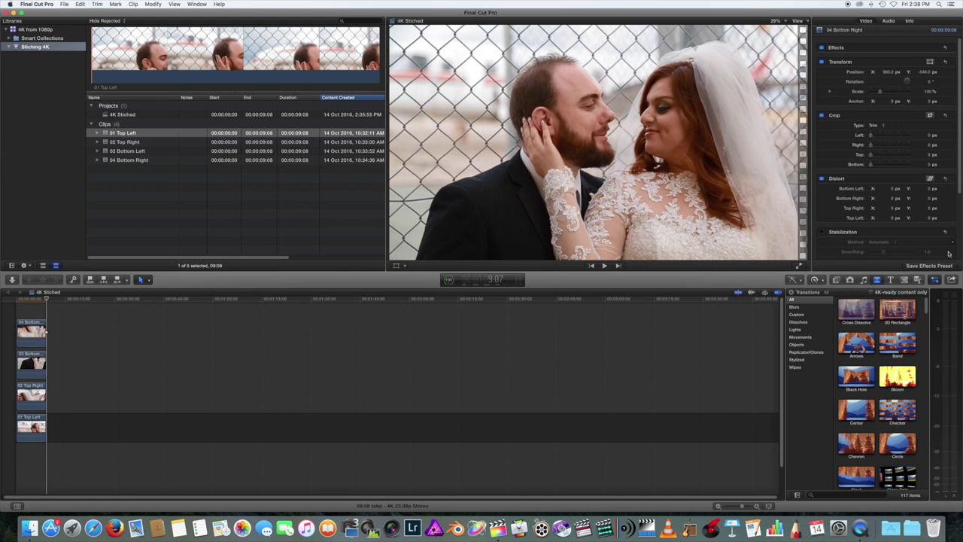
{"action": "left_click", "coordinate": [952, 280]}
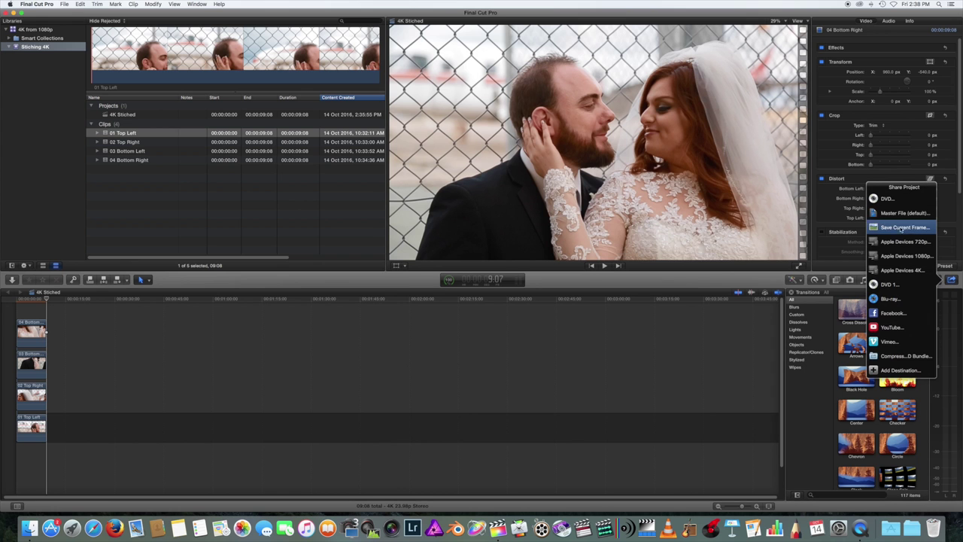
Share a default ProRes 422 Master File, saved as 4K Stiched in the 4K Setup folder.
{"action": "left_click", "coordinate": [894, 214]}
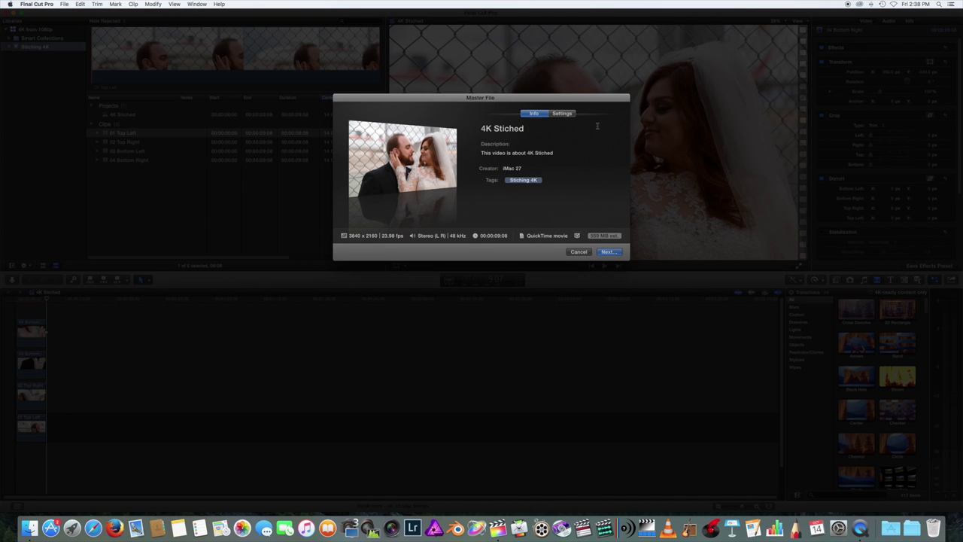
{"action": "left_click", "coordinate": [561, 114]}
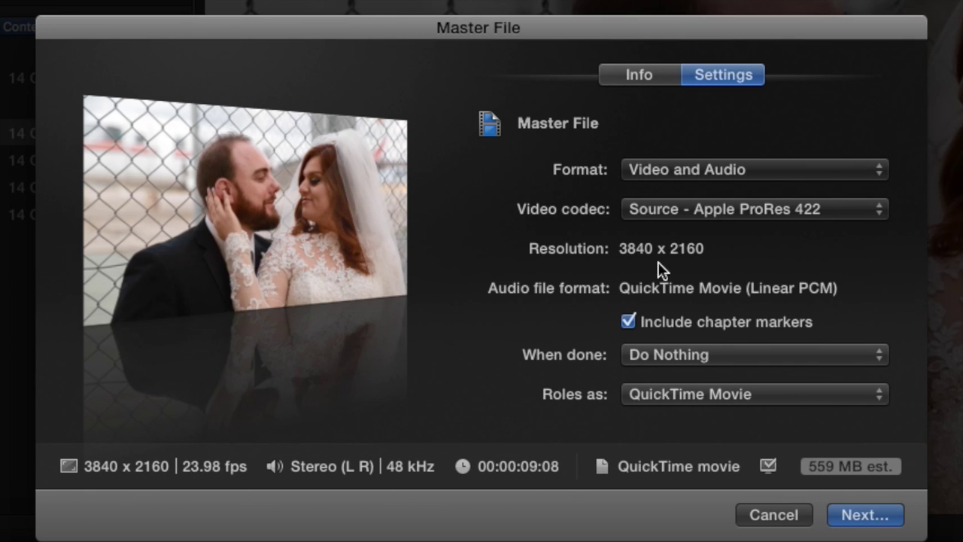
{"action": "left_click", "coordinate": [858, 516]}
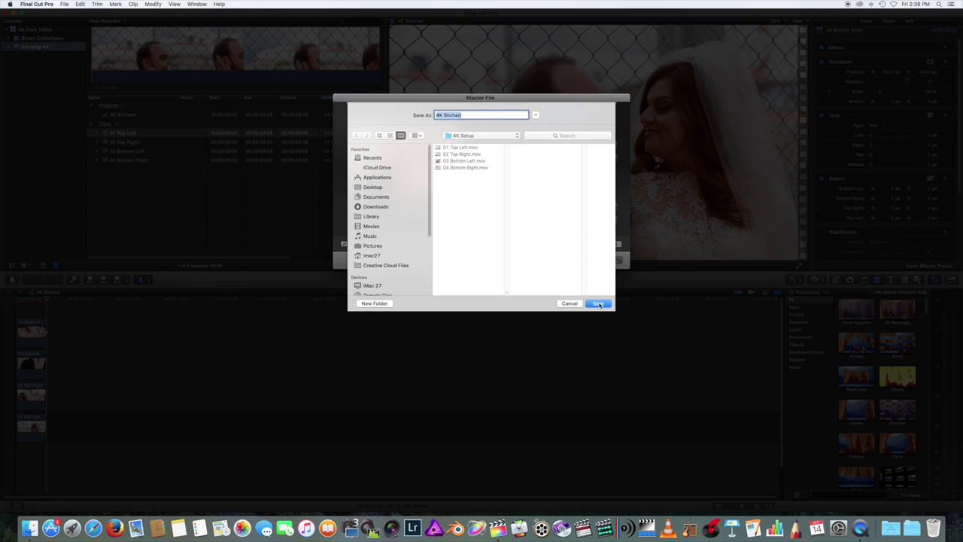
{"action": "left_click", "coordinate": [599, 304]}
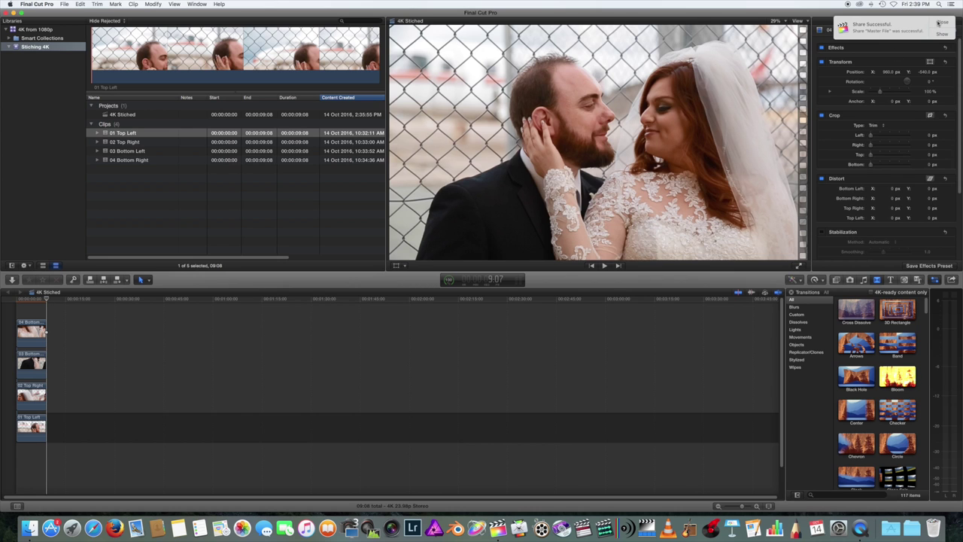
Reveal 4K Stiched.mov in Finder and preview it with Quick Look.
{"action": "left_click", "coordinate": [943, 34]}
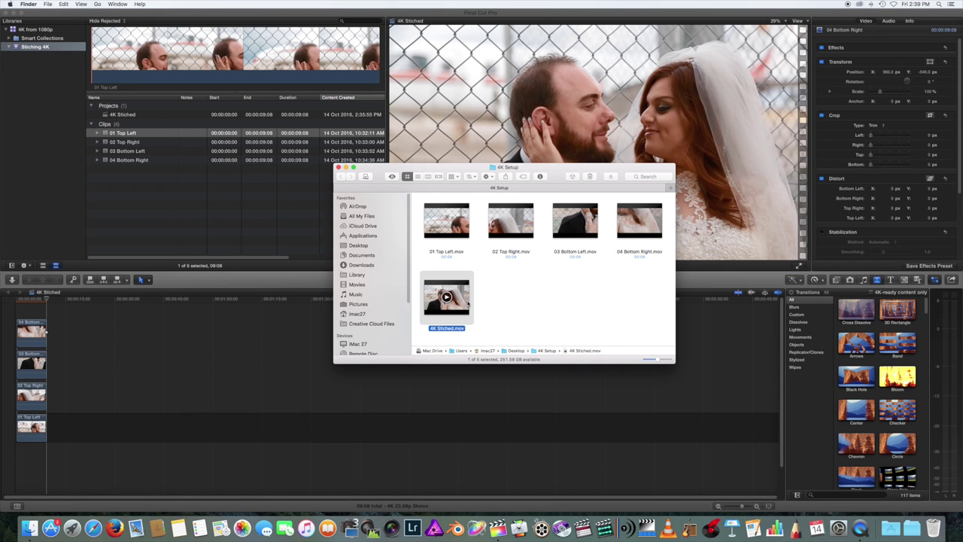
{"action": "key", "text": "space"}
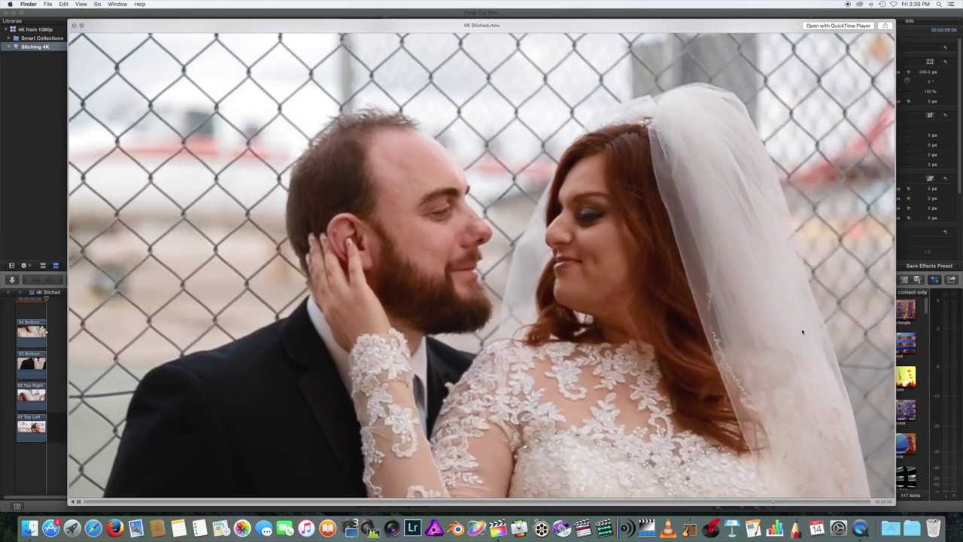
{"action": "key", "text": "space"}
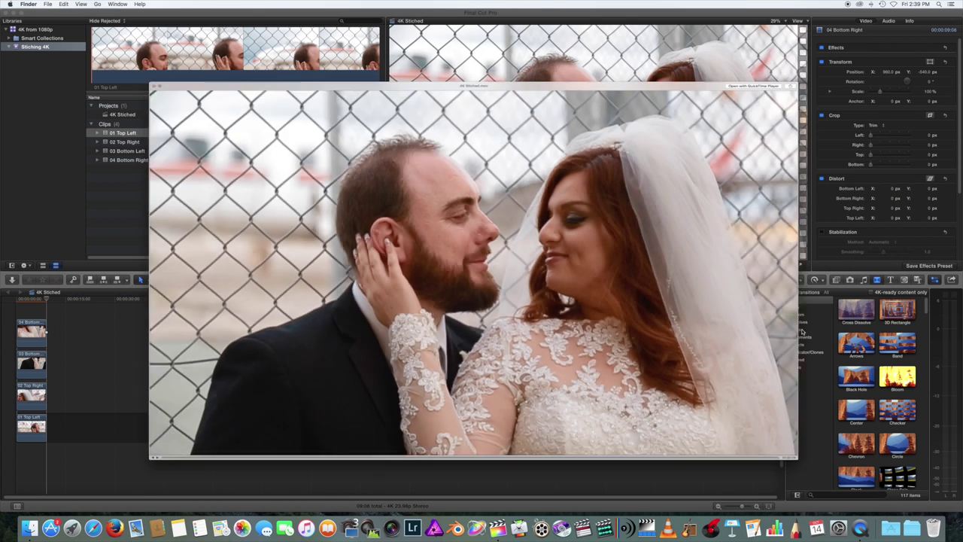